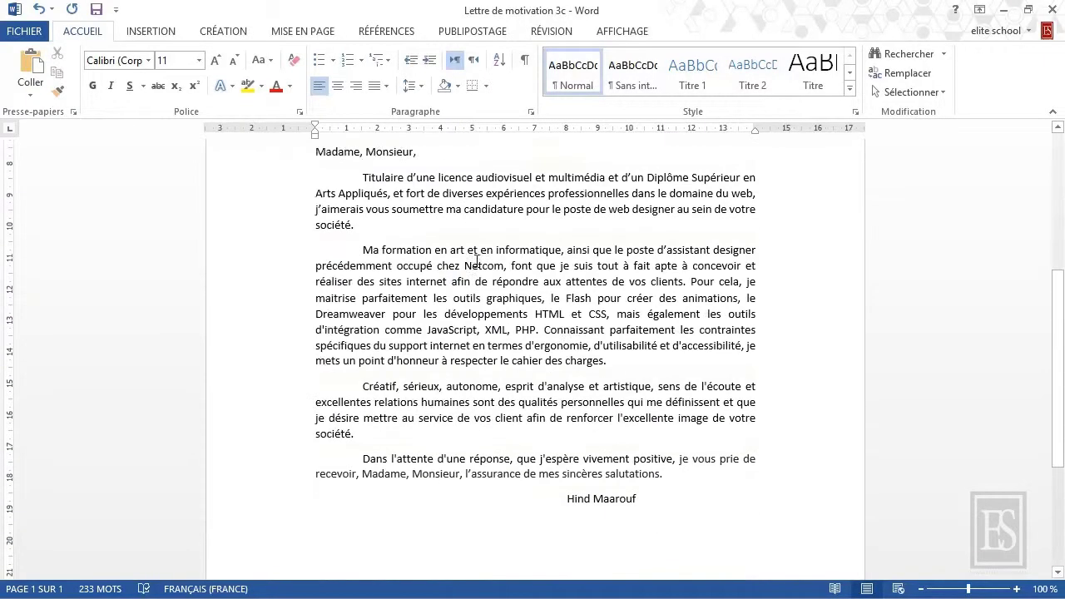
Change the 'Ma formation en art…' paragraph's spacing after from 8 pt to 16 pt
{"action": "scroll", "coordinate": [476, 262], "scroll_direction": "down", "scroll_amount": 1}
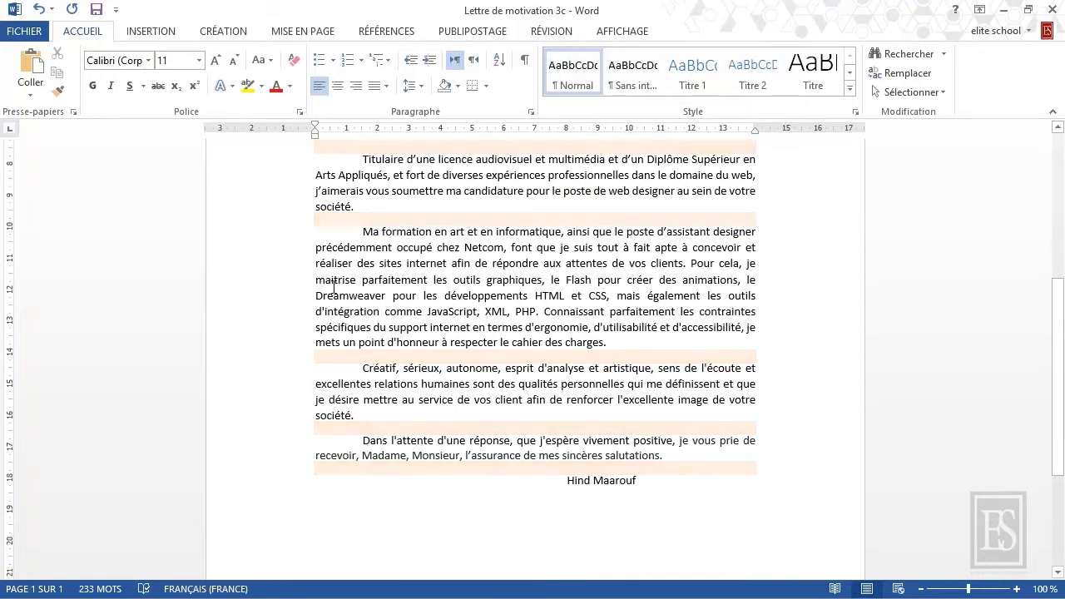
{"action": "left_click_drag", "start_coordinate": [286, 236], "coordinate": [295, 341]}
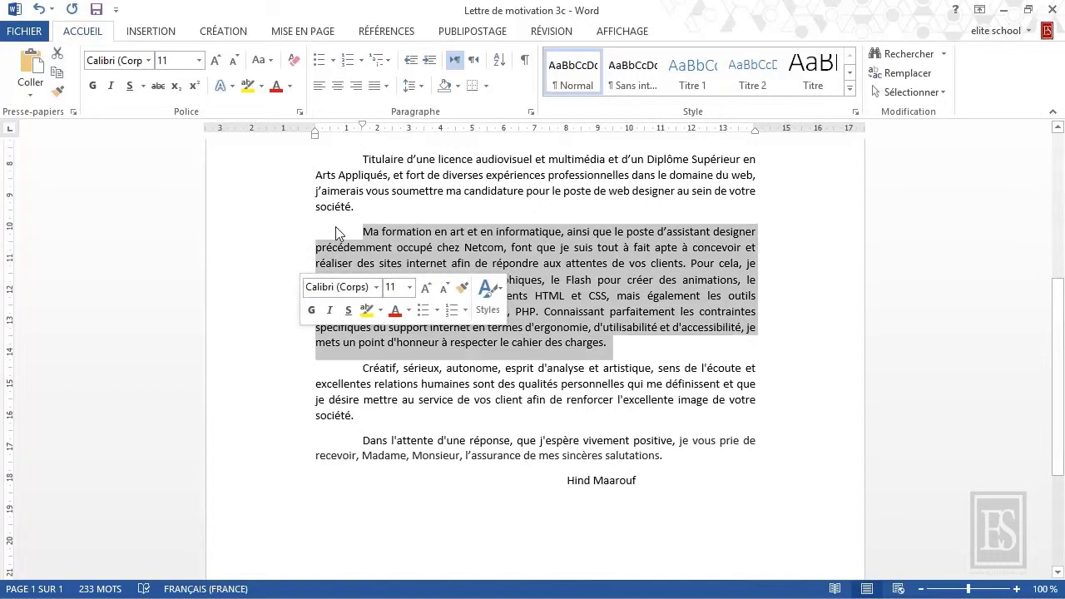
{"action": "left_click", "coordinate": [530, 112]}
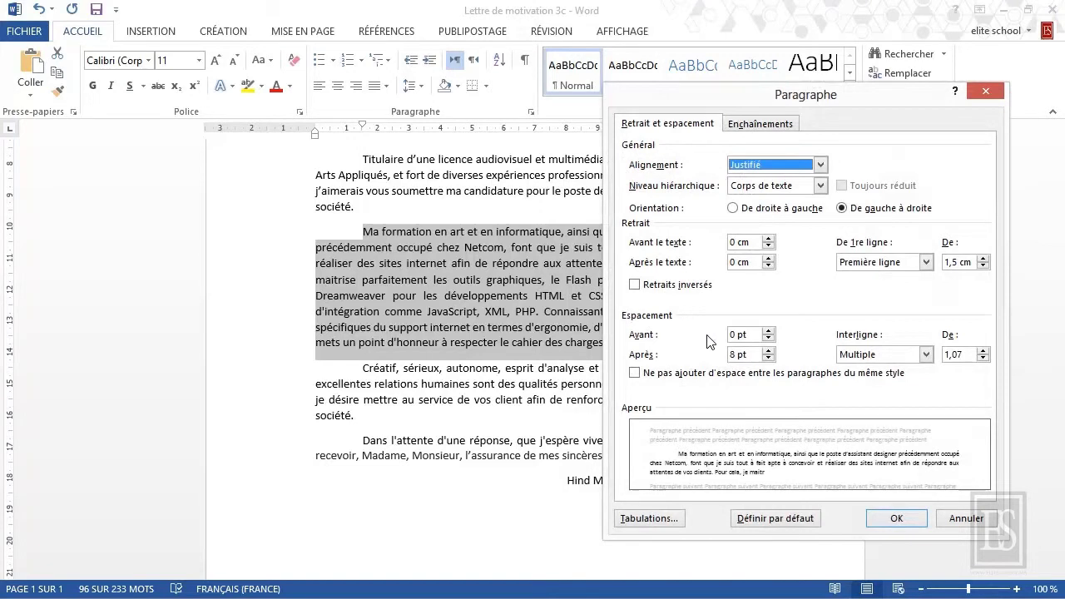
{"action": "left_click", "coordinate": [729, 334]}
{"action": "double_click", "coordinate": [729, 334]}
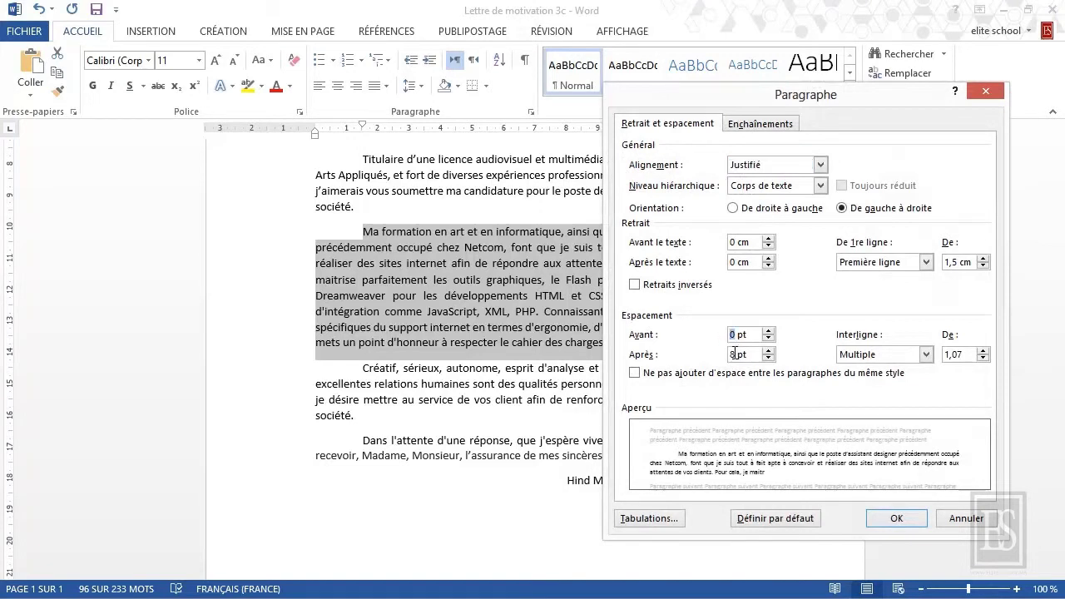
{"action": "double_click", "coordinate": [733, 354]}
{"action": "type", "text": "16"}
{"action": "left_click", "coordinate": [895, 515]}
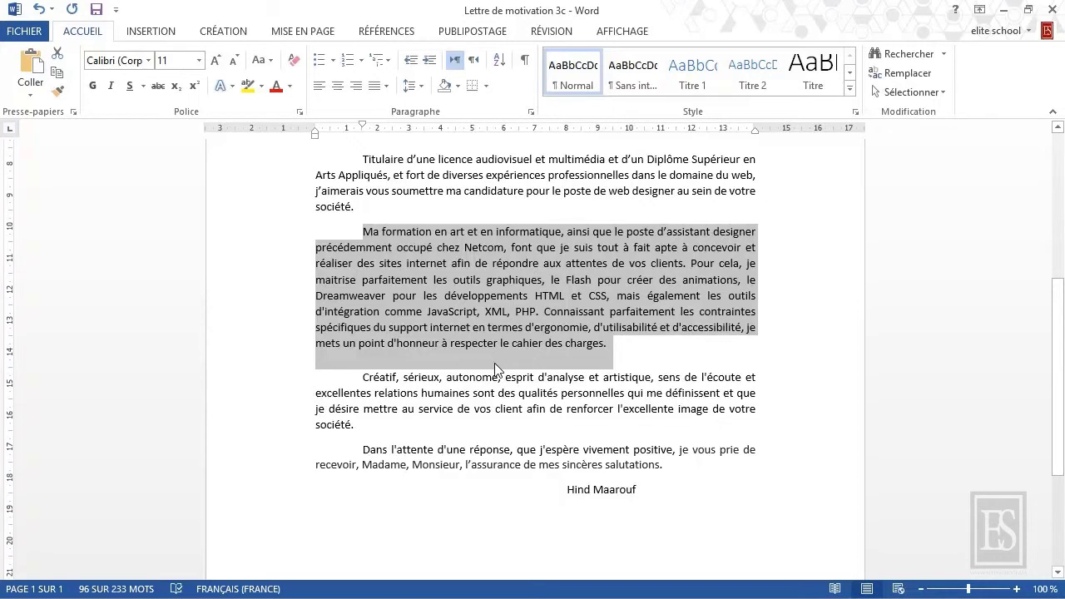
Give the 'Ma formation' paragraph 16 pt spacing before and 0 pt after
{"action": "left_click", "coordinate": [530, 112]}
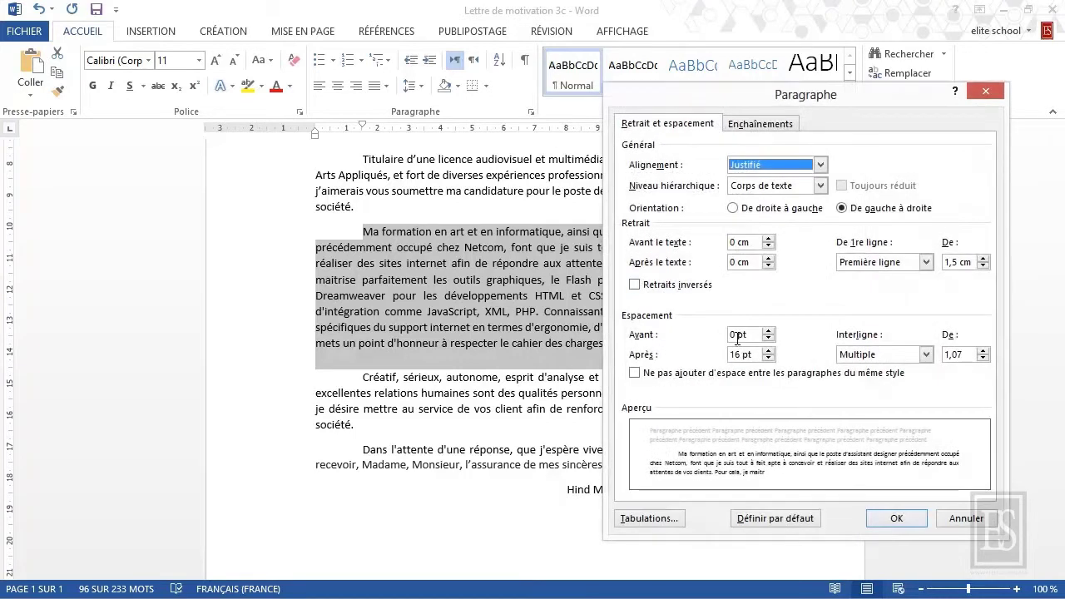
{"action": "double_click", "coordinate": [733, 334]}
{"action": "type", "text": "16"}
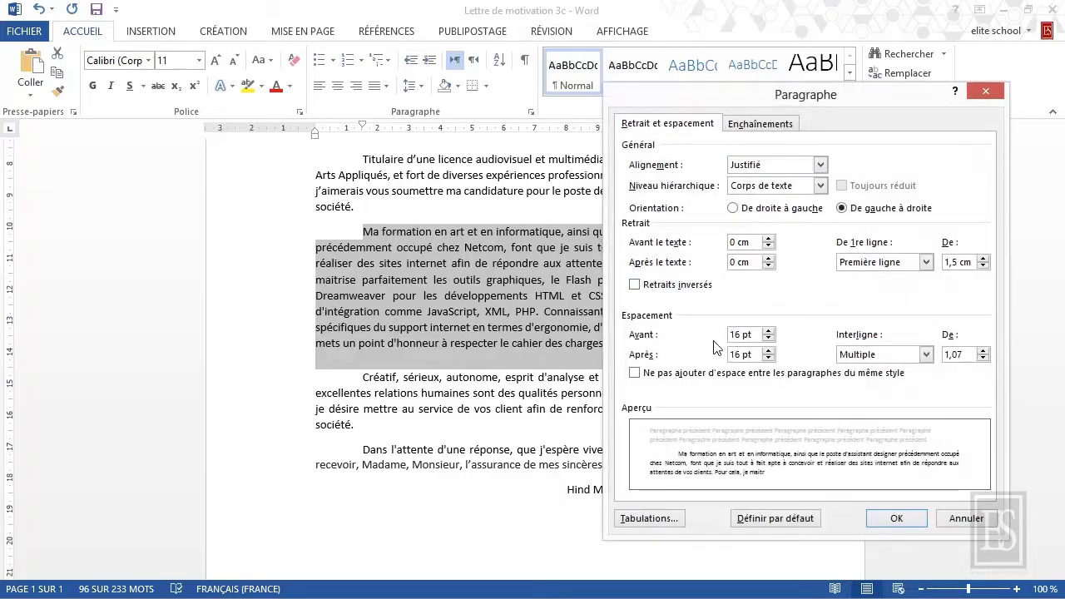
{"action": "double_click", "coordinate": [732, 355]}
{"action": "type", "text": "0"}
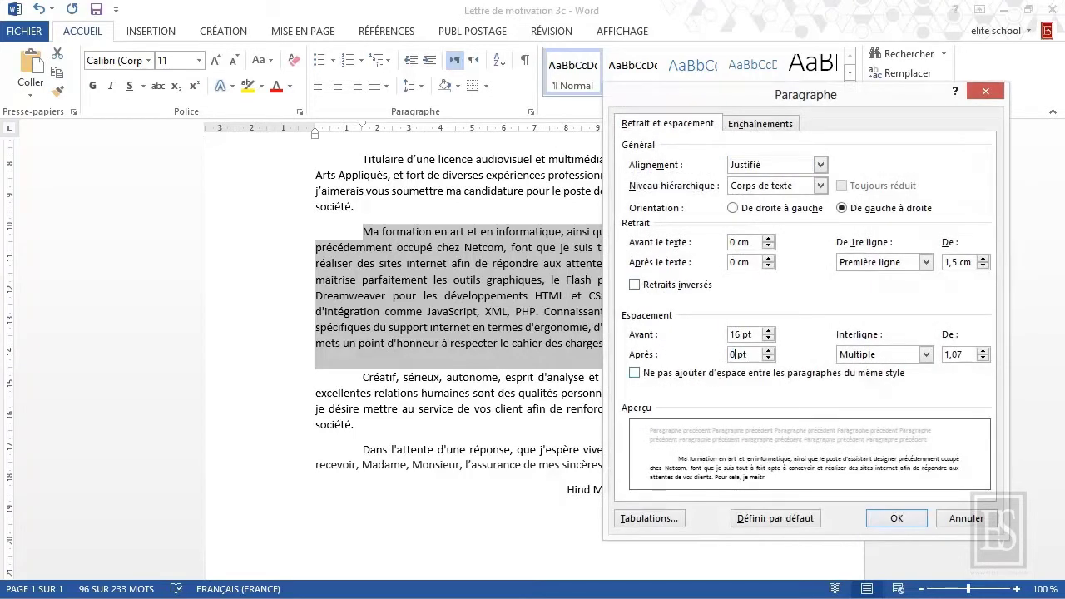
{"action": "left_click", "coordinate": [895, 520]}
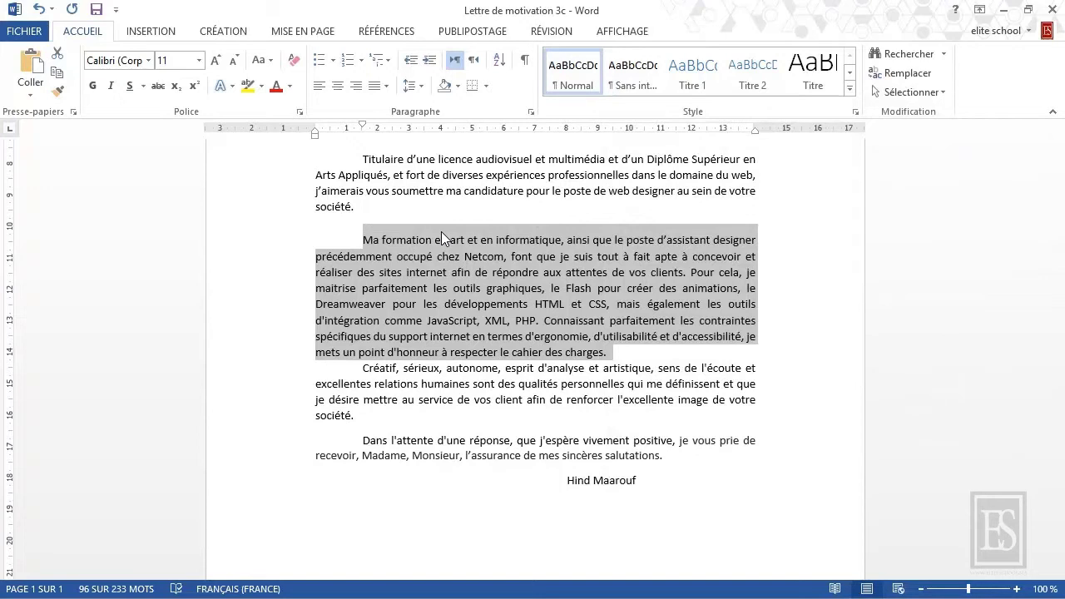
Change the paragraph's spacing to 10 pt before and 10 pt after
{"action": "left_click", "coordinate": [530, 112]}
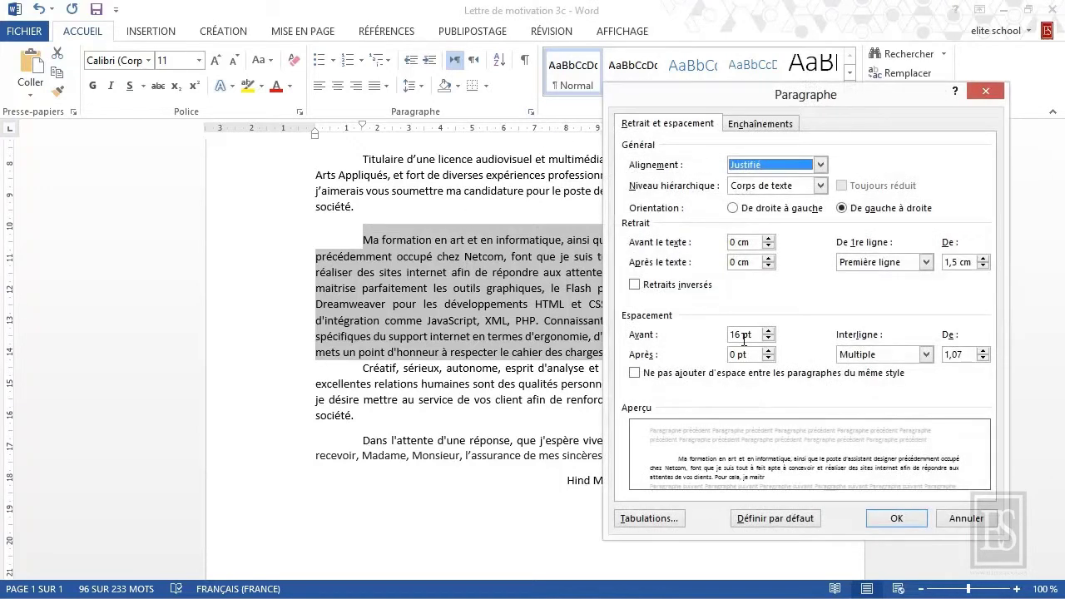
{"action": "left_click_drag", "start_coordinate": [741, 335], "coordinate": [724, 337]}
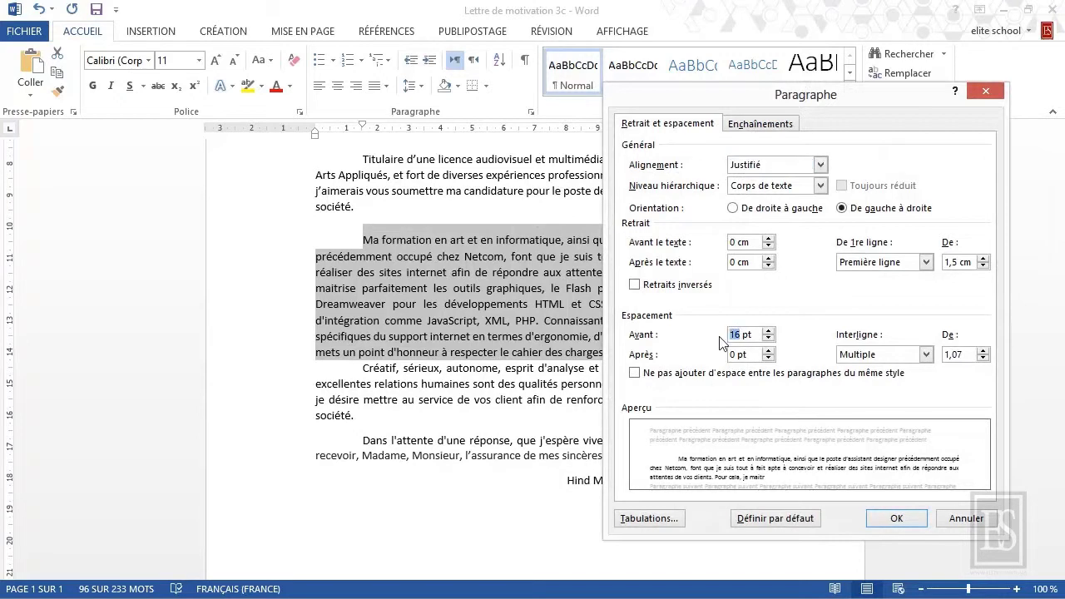
{"action": "type", "text": "10"}
{"action": "double_click", "coordinate": [736, 354]}
{"action": "type", "text": "10"}
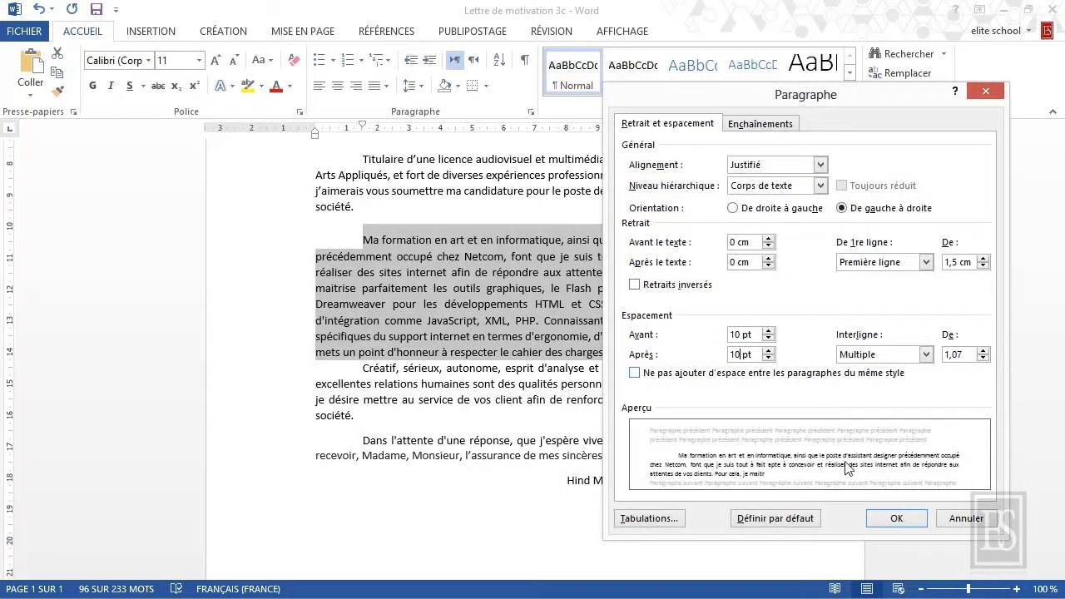
{"action": "left_click", "coordinate": [892, 518]}
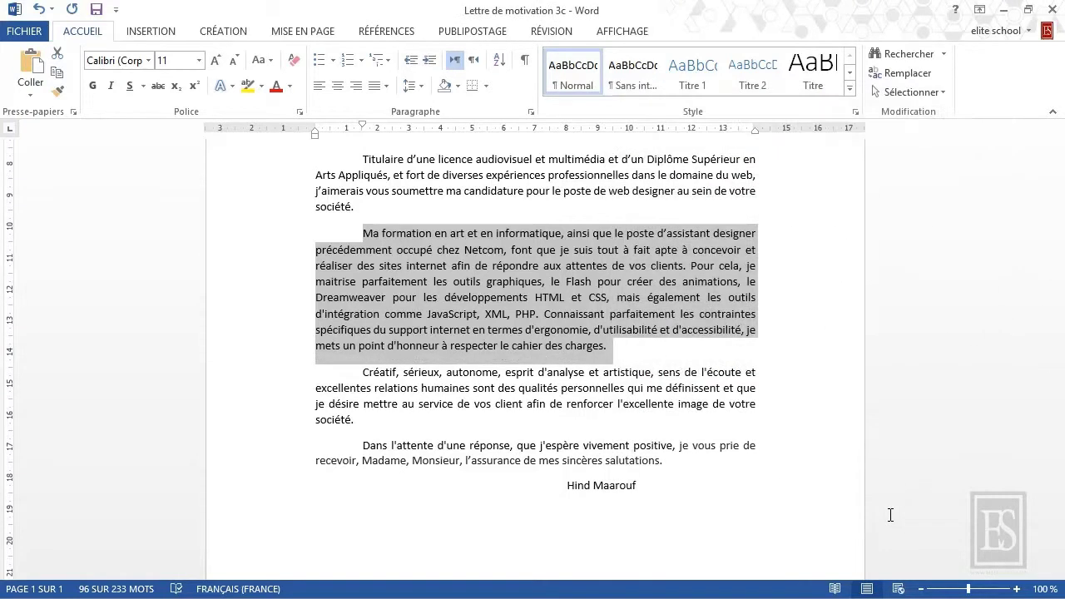
{"action": "left_click", "coordinate": [572, 335]}
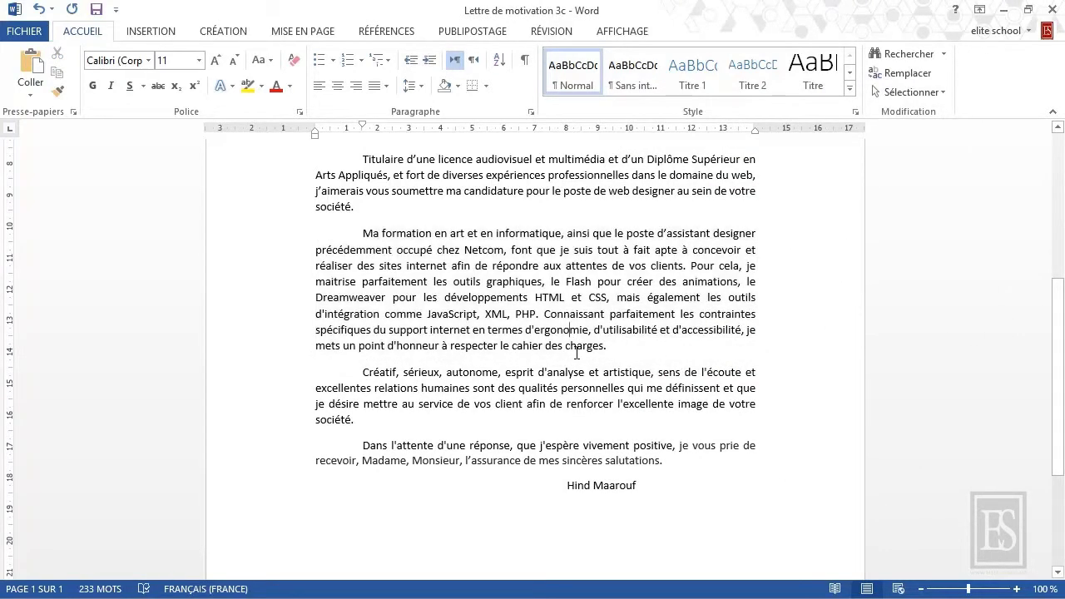
{"action": "left_click_drag", "start_coordinate": [269, 241], "coordinate": [278, 358]}
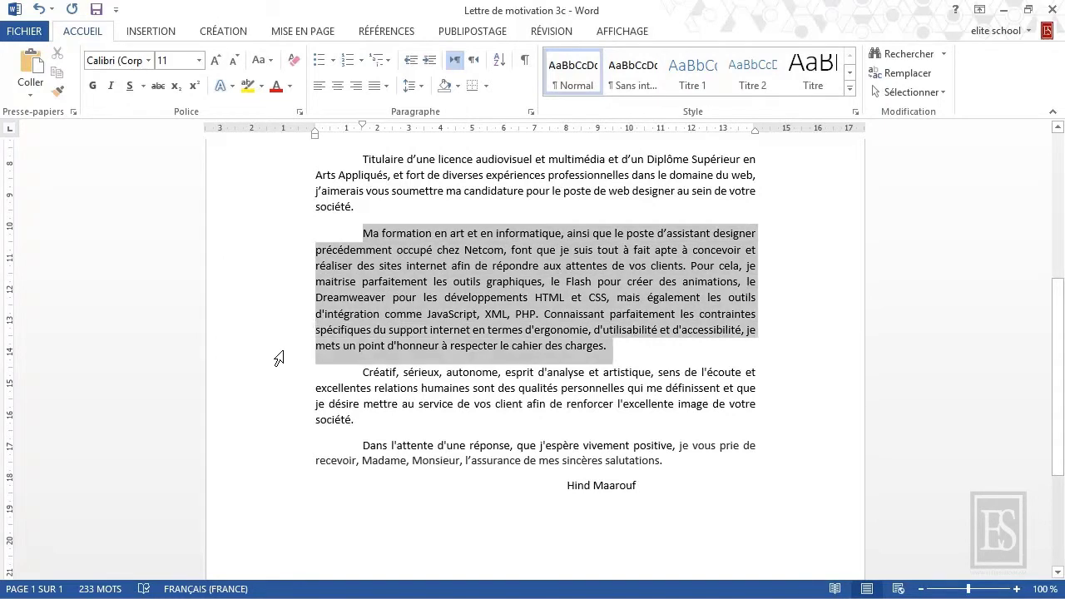
{"action": "left_click", "coordinate": [530, 111]}
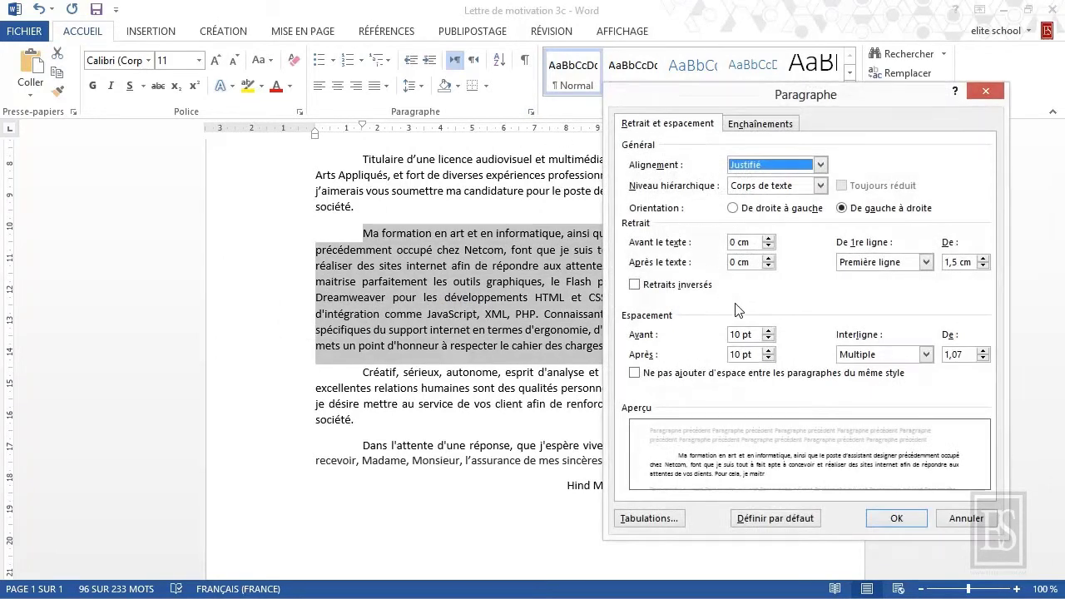
{"action": "double_click", "coordinate": [754, 334]}
{"action": "type", "text": "0cm"}
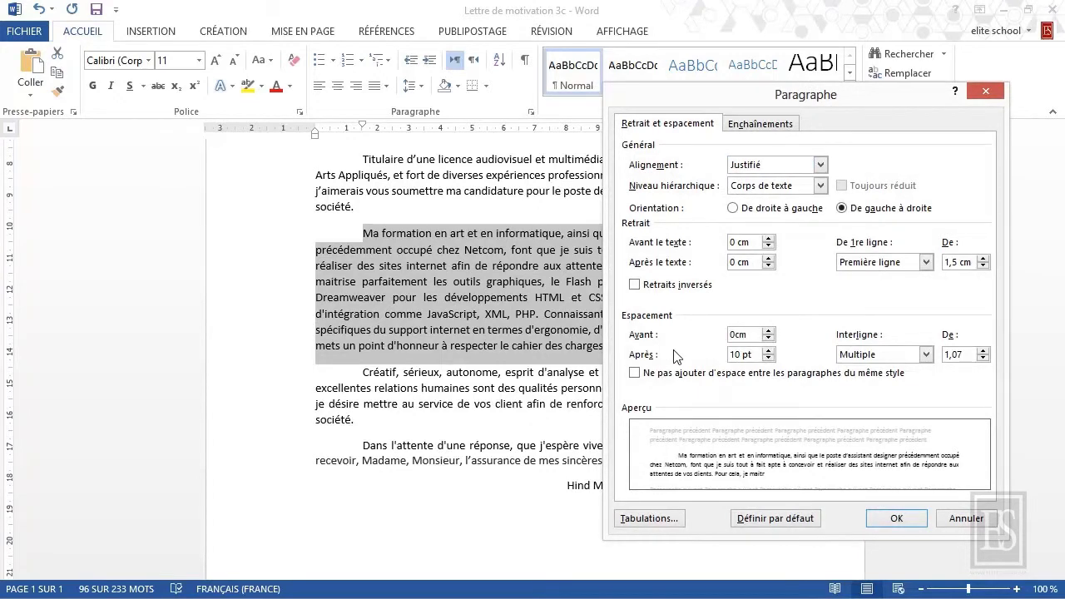
{"action": "double_click", "coordinate": [737, 356]}
{"action": "type", "text": "2cm"}
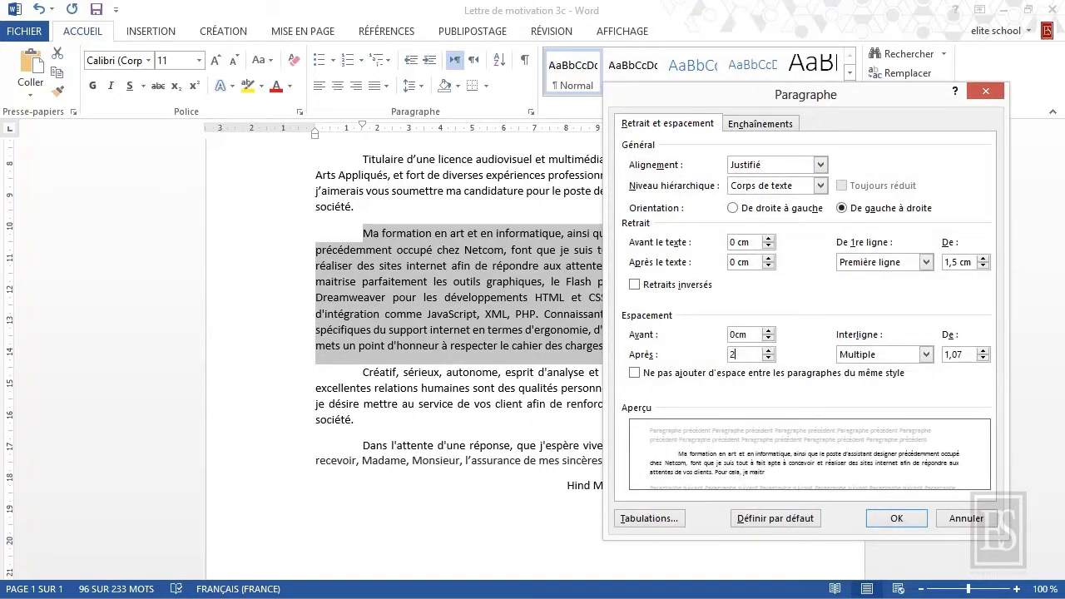
{"action": "left_click", "coordinate": [894, 519]}
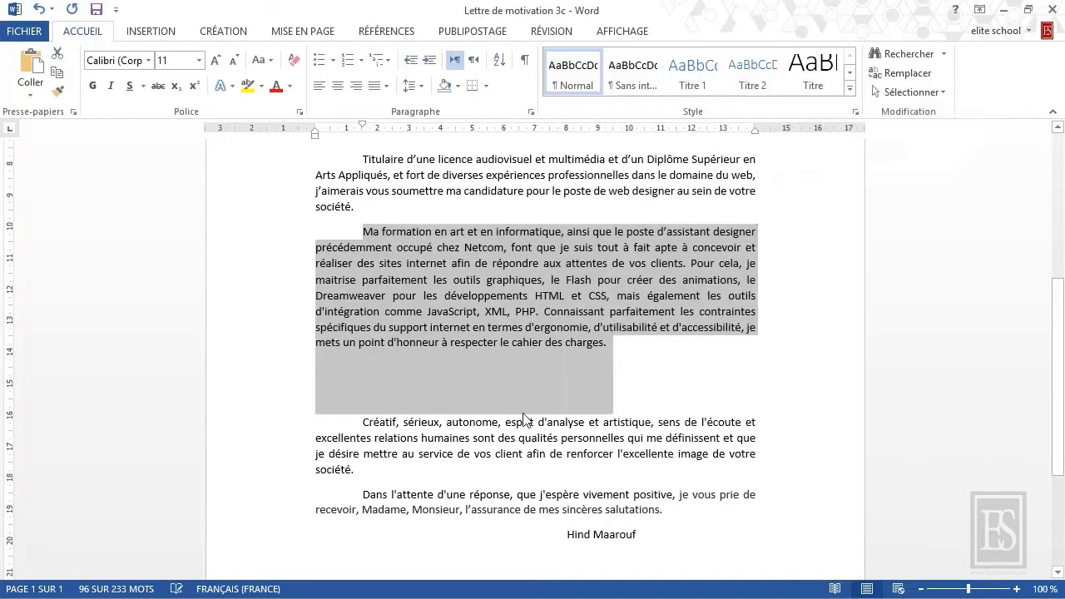
{"action": "left_click", "coordinate": [443, 408]}
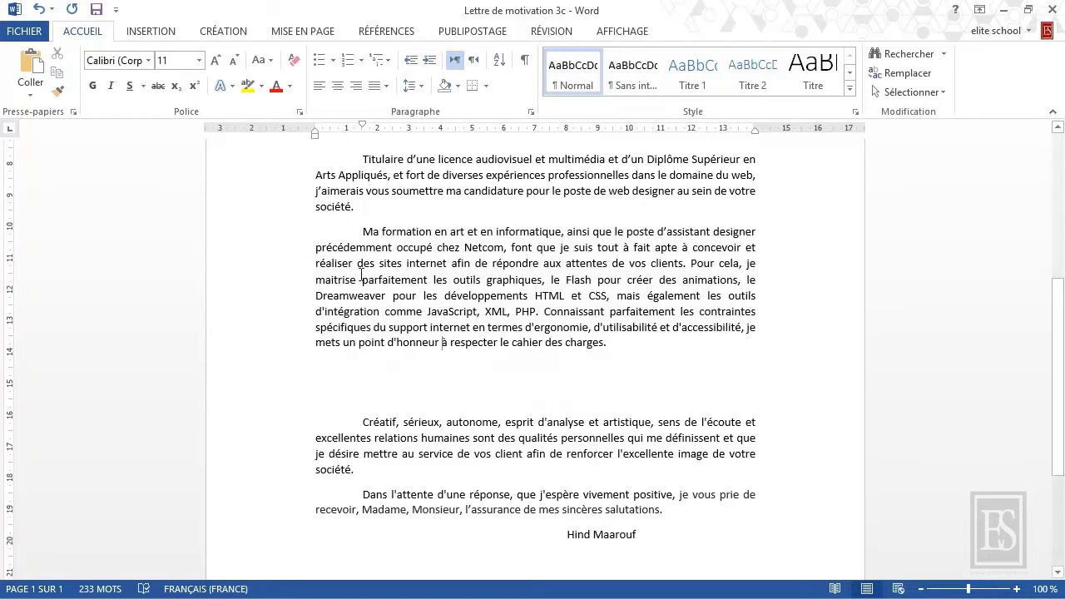
{"action": "left_click_drag", "start_coordinate": [285, 233], "coordinate": [273, 356]}
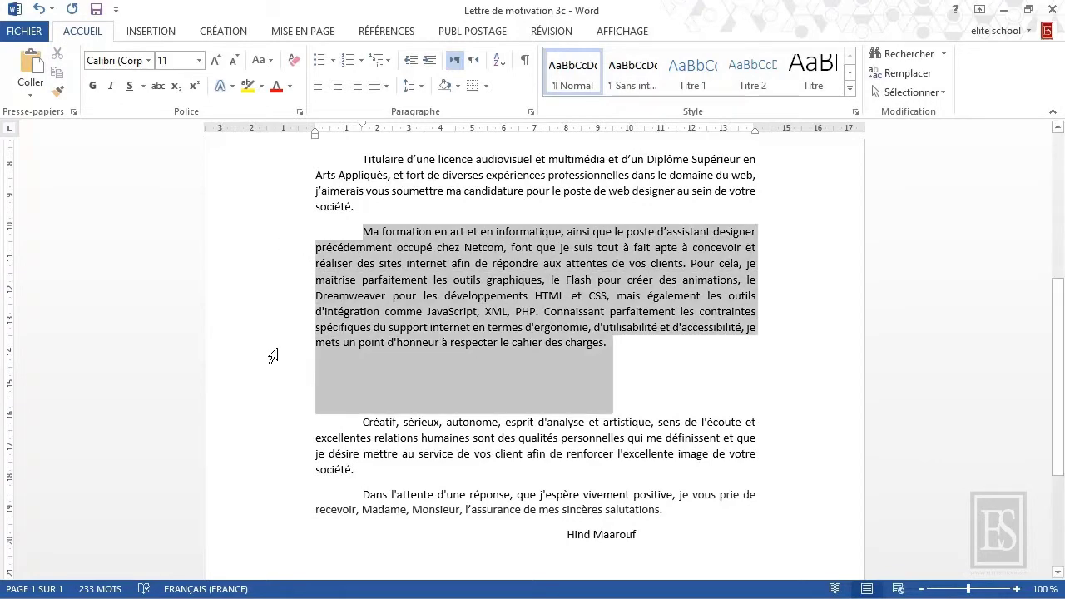
{"action": "left_click", "coordinate": [531, 113]}
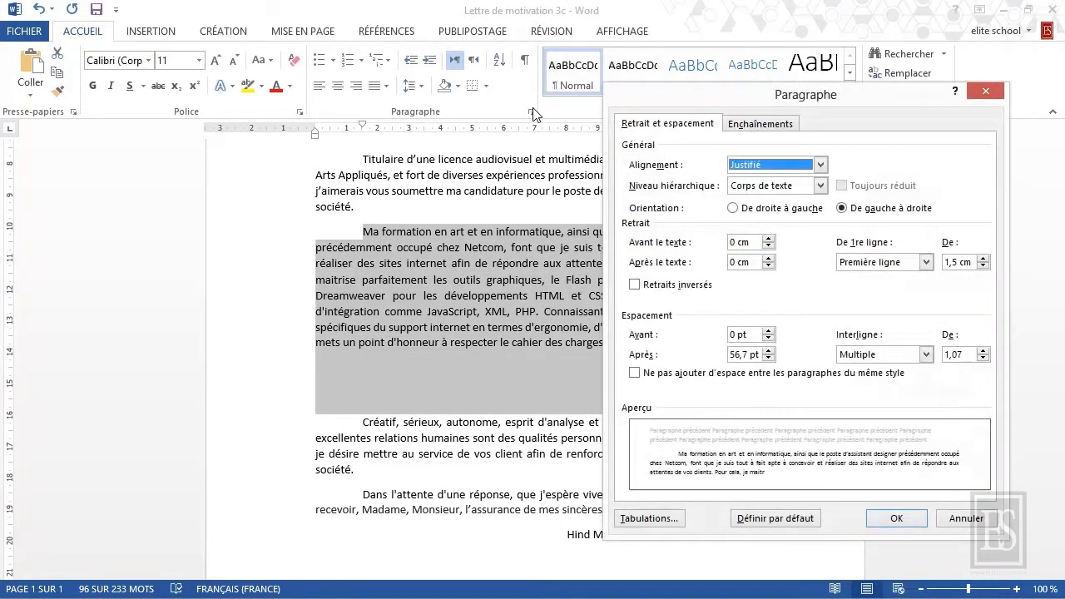
{"action": "double_click", "coordinate": [744, 355]}
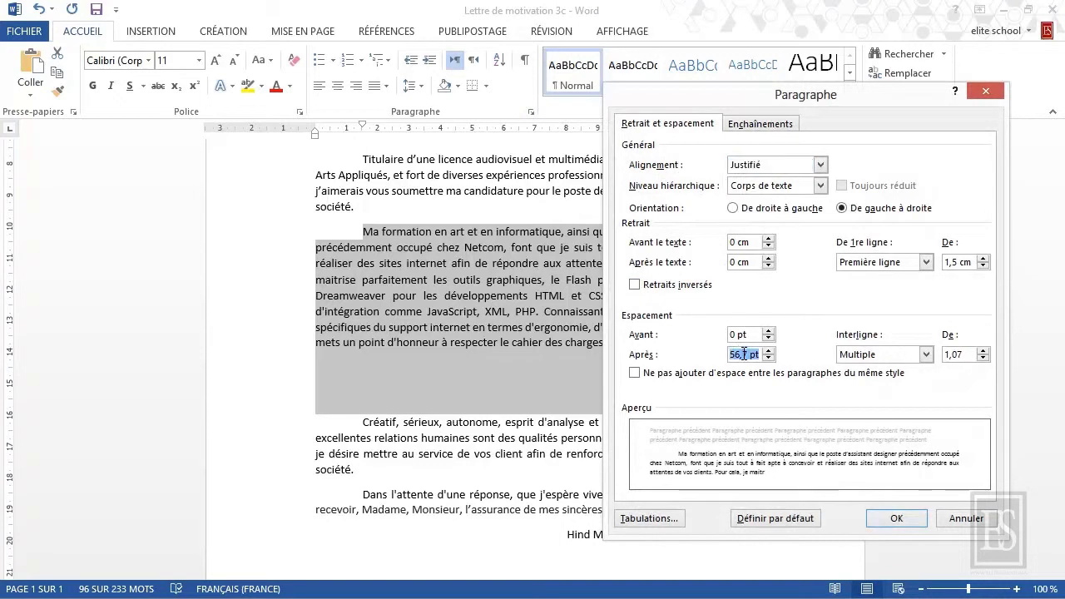
{"action": "type", "text": "3li"}
{"action": "left_click", "coordinate": [884, 520]}
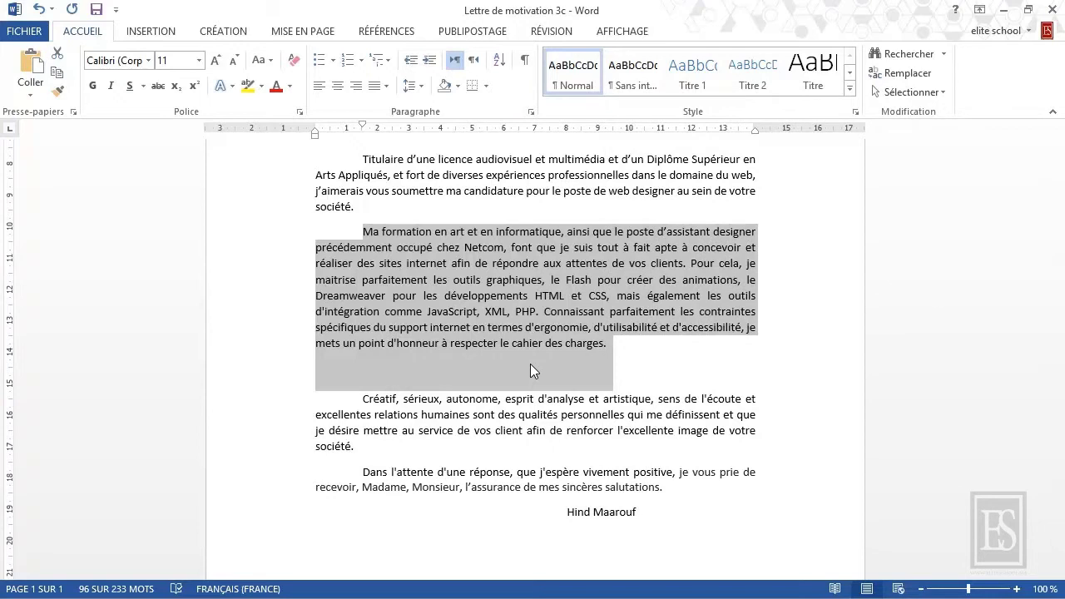
{"action": "left_click", "coordinate": [530, 363]}
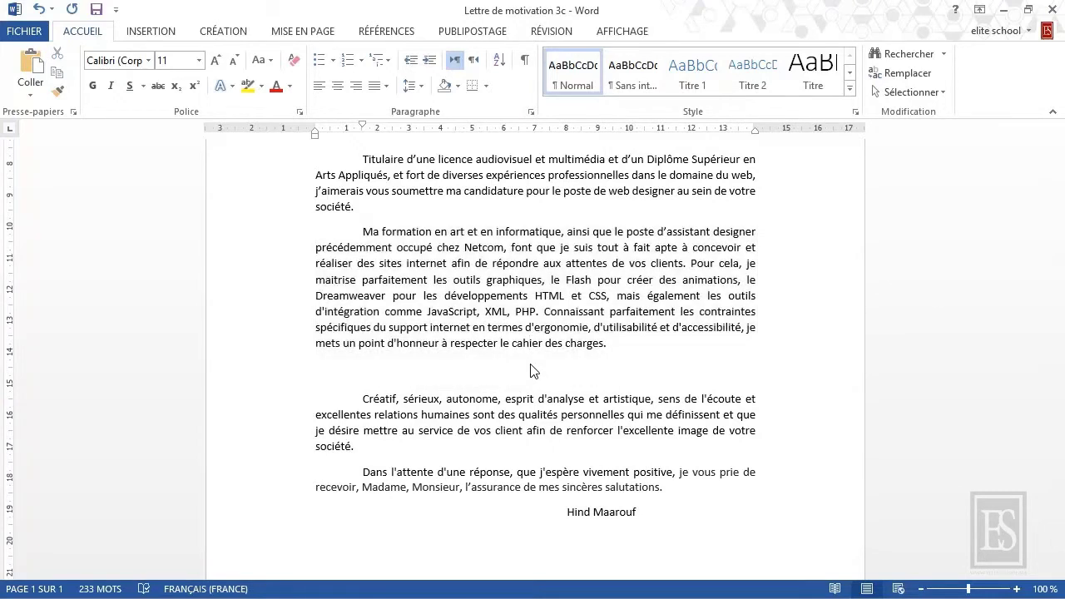
Set 0 pt spacing after all the sender and recipient address lines
{"action": "scroll", "coordinate": [533, 372], "scroll_direction": "up", "scroll_amount": 7}
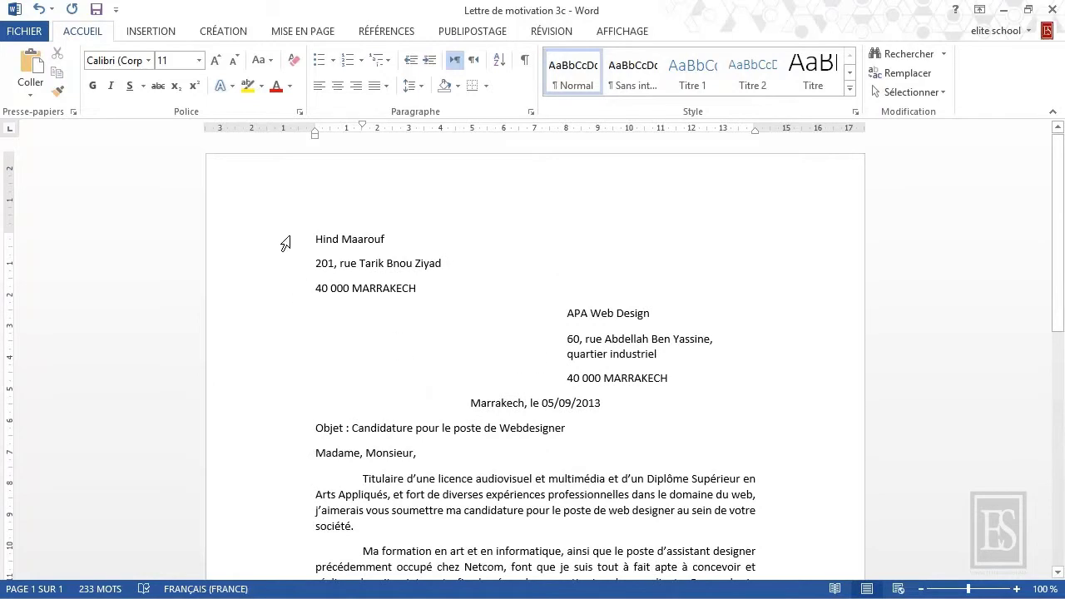
{"action": "left_click_drag", "start_coordinate": [286, 243], "coordinate": [290, 381]}
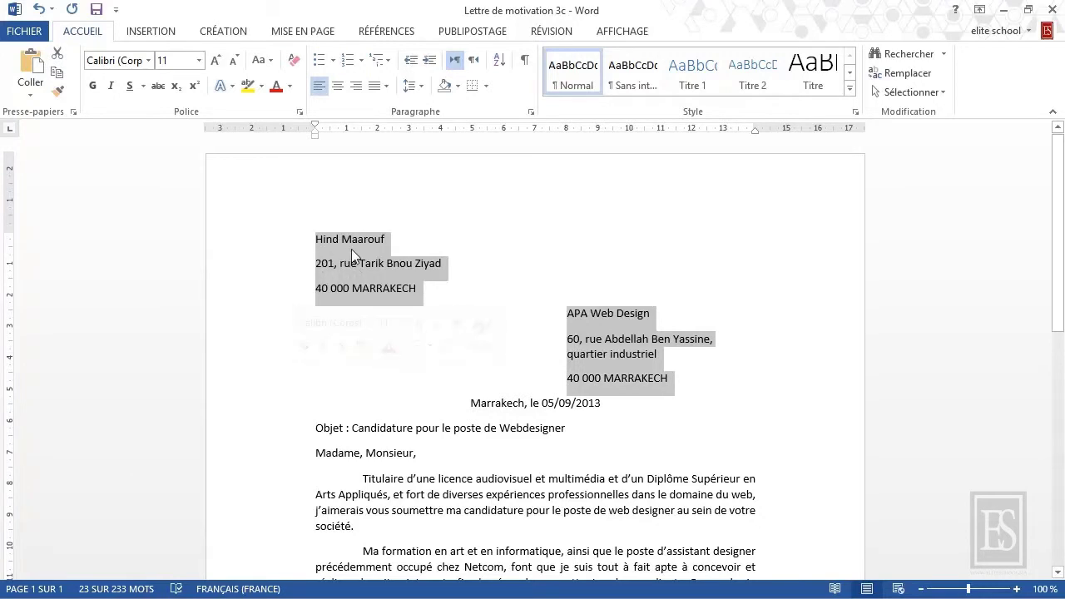
{"action": "left_click", "coordinate": [530, 111]}
{"action": "left_click", "coordinate": [731, 354]}
{"action": "type", "text": "0"}
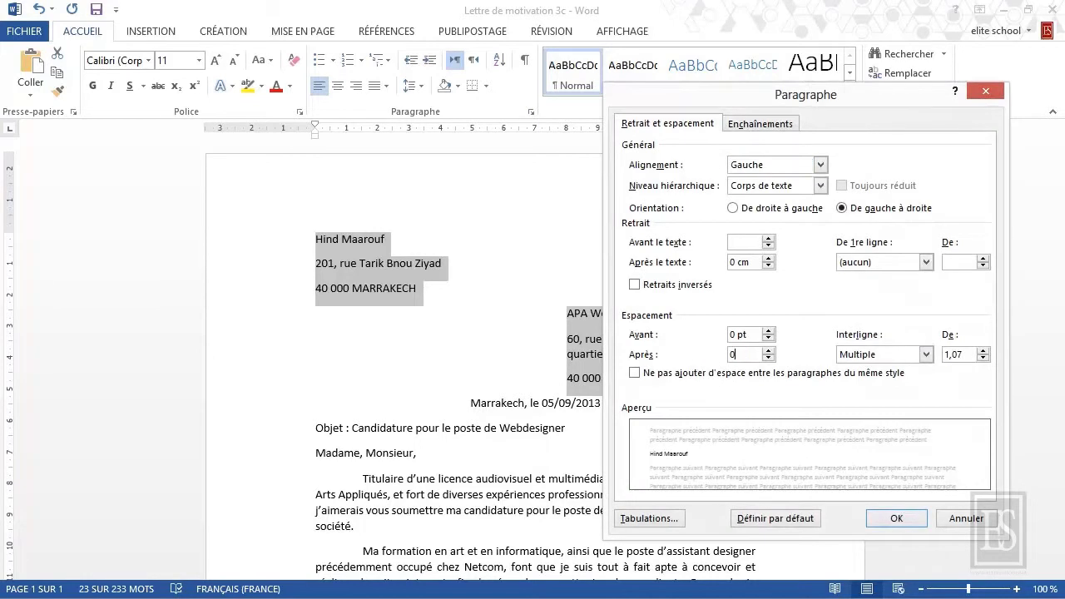
{"action": "left_click", "coordinate": [896, 517]}
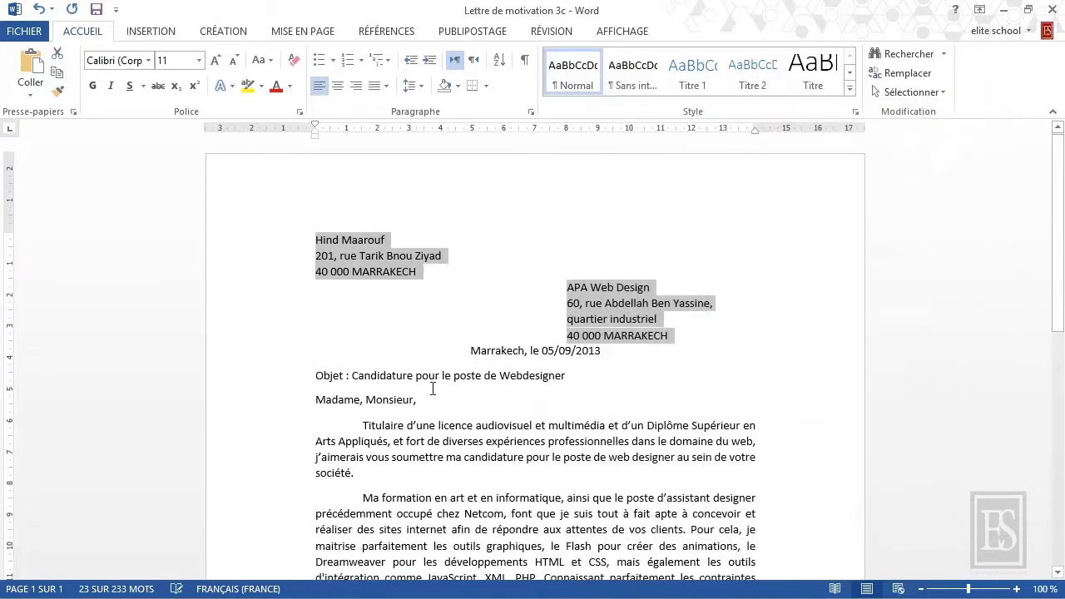
Select both '40 000 MARRAKECH' lines, the date line and the Objet line together
{"action": "left_click", "coordinate": [291, 275]}
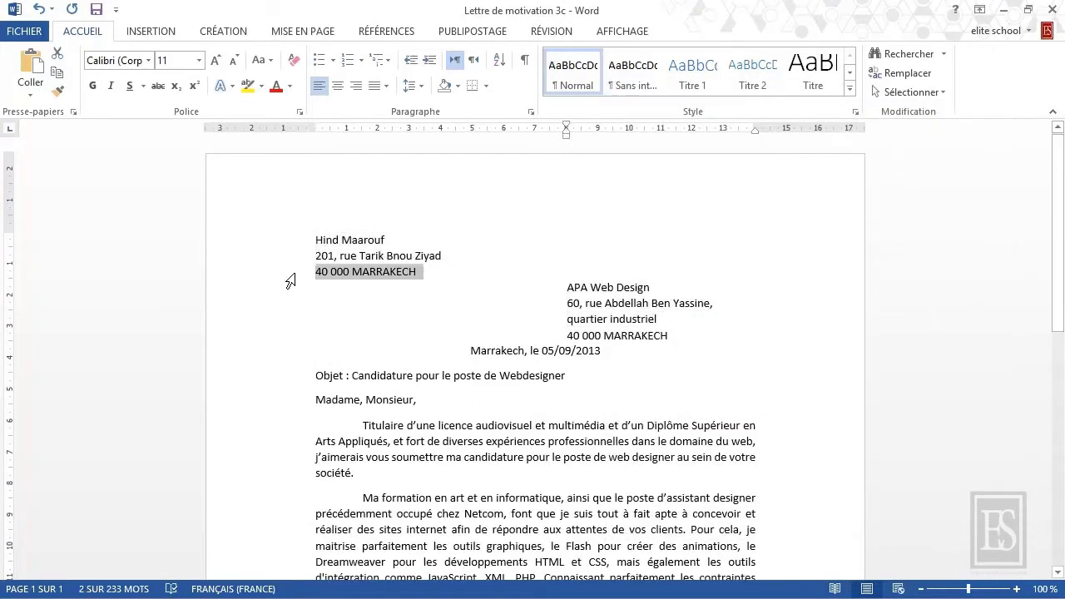
{"action": "left_click", "coordinate": [286, 341], "text": "ctrl"}
{"action": "left_click", "coordinate": [283, 356], "text": "ctrl"}
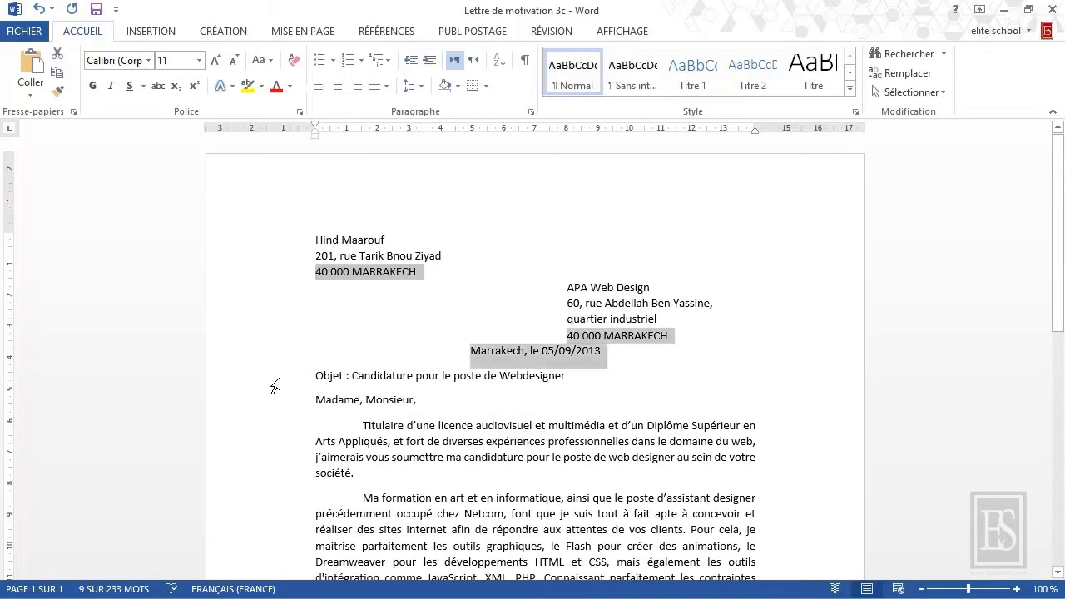
{"action": "left_click", "coordinate": [276, 386], "text": "ctrl"}
{"action": "scroll", "coordinate": [274, 400], "scroll_direction": "down", "scroll_amount": 6}
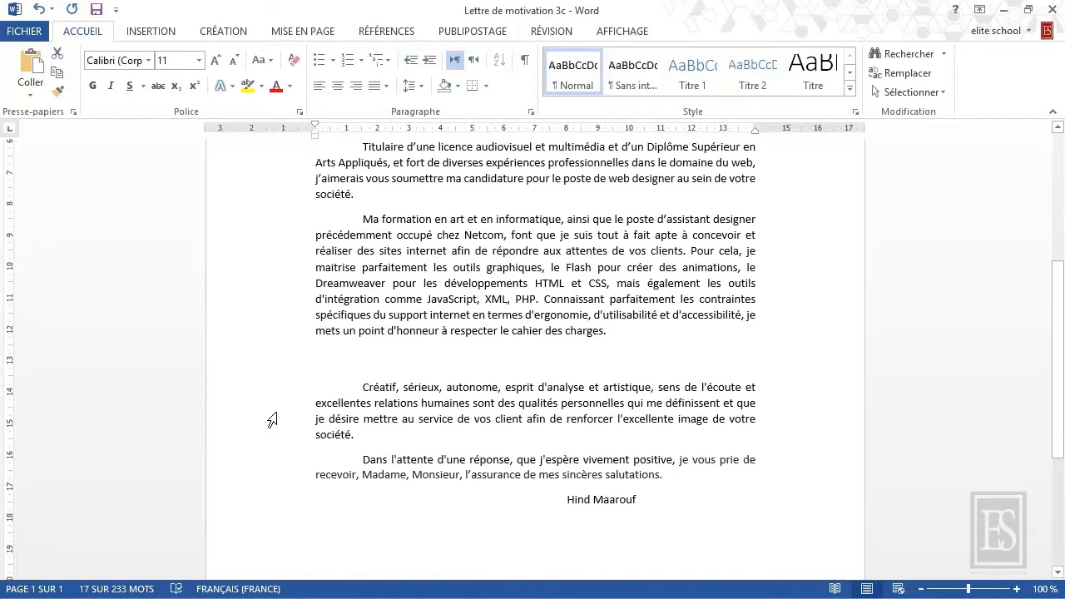
Add the closing salutation to the selection and increase the spacing after all selected lines
{"action": "left_click", "coordinate": [279, 481], "text": "ctrl"}
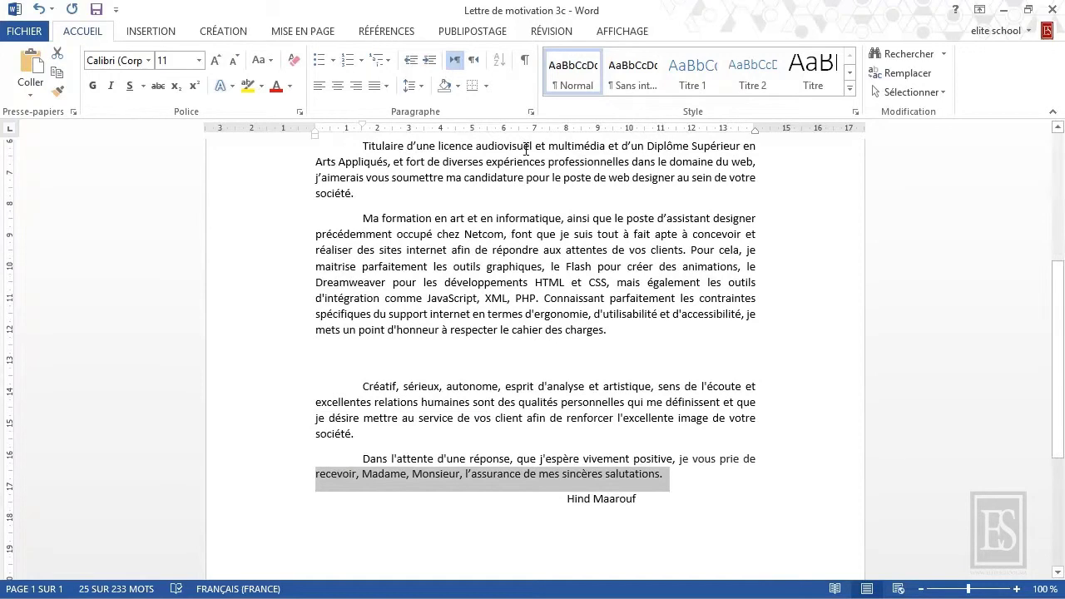
{"action": "left_click", "coordinate": [534, 114]}
{"action": "left_click", "coordinate": [734, 354]}
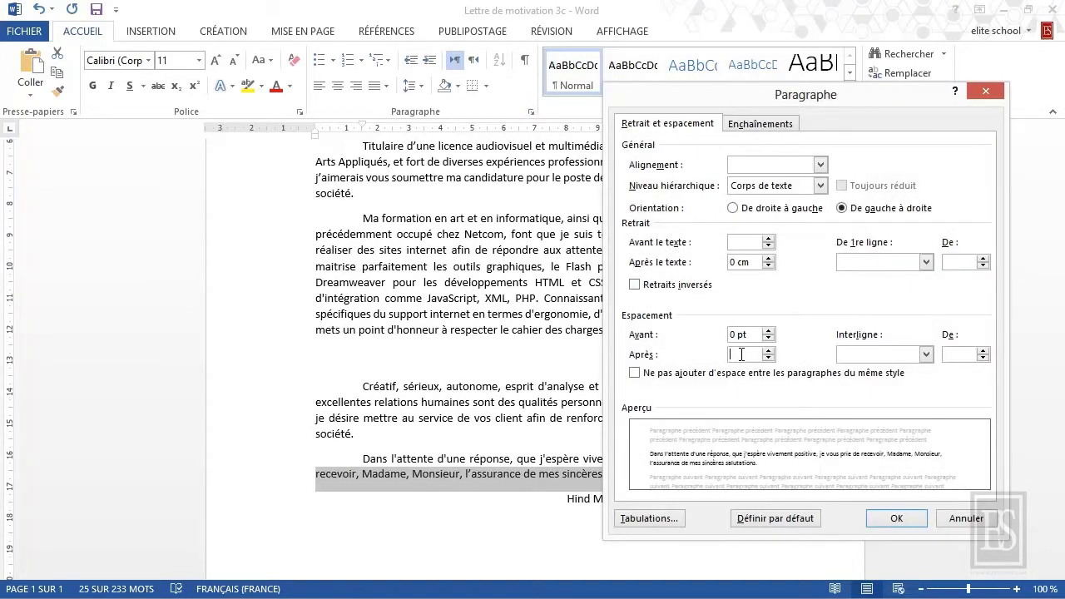
{"action": "type", "text": "1cm"}
{"action": "left_click", "coordinate": [897, 518]}
Set 8 pt spacing after the three body paragraphs of the letter
{"action": "left_click_drag", "start_coordinate": [293, 254], "coordinate": [303, 552]}
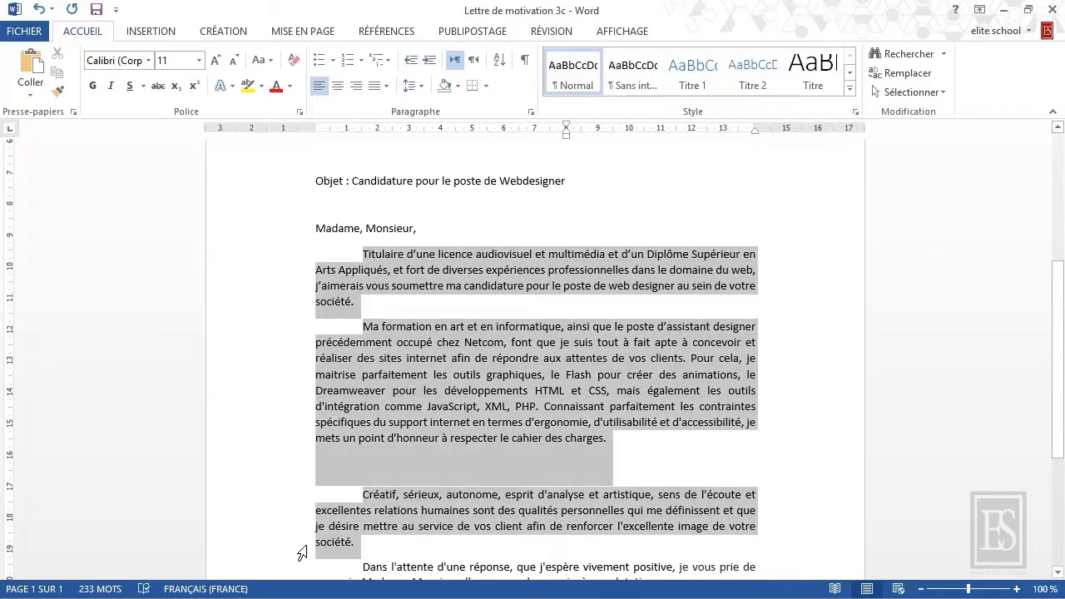
{"action": "left_click", "coordinate": [530, 111]}
{"action": "double_click", "coordinate": [745, 355]}
{"action": "type", "text": "8pt"}
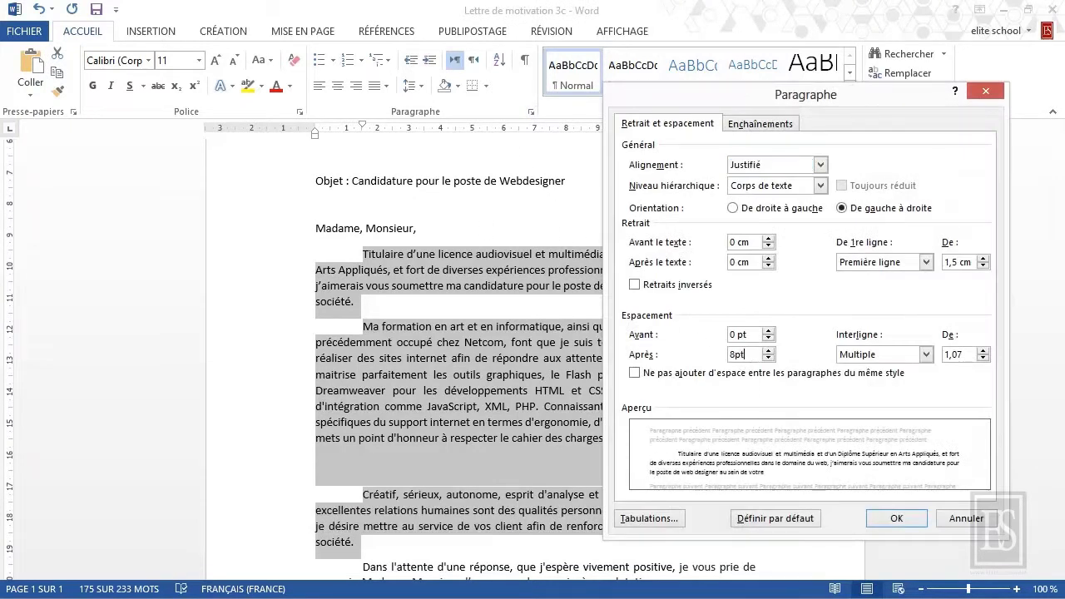
{"action": "left_click", "coordinate": [878, 514]}
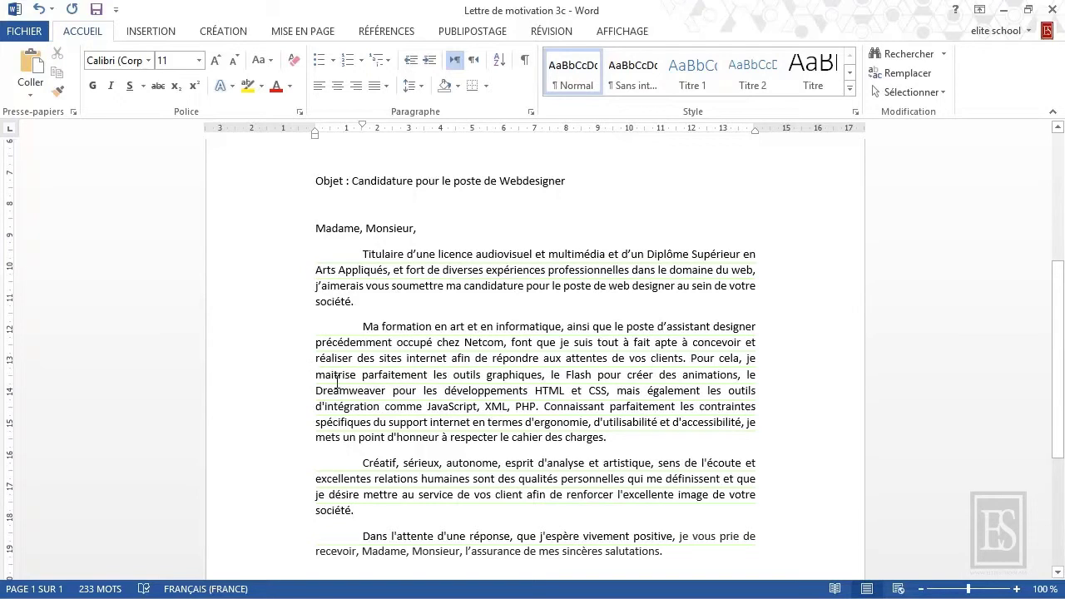
{"action": "key", "text": "ctrl+a"}
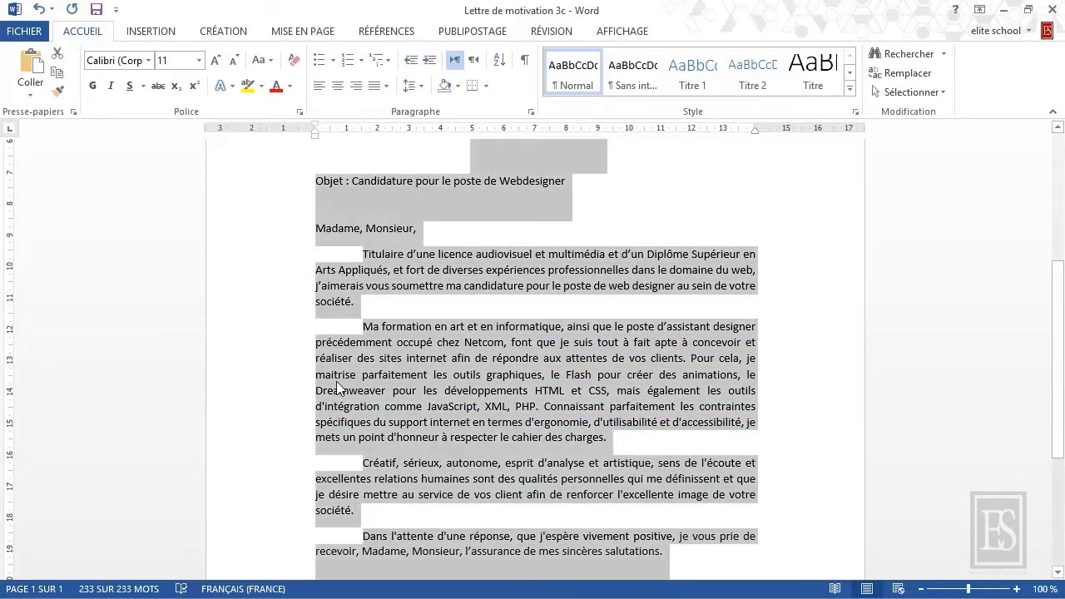
{"action": "left_click", "coordinate": [531, 112]}
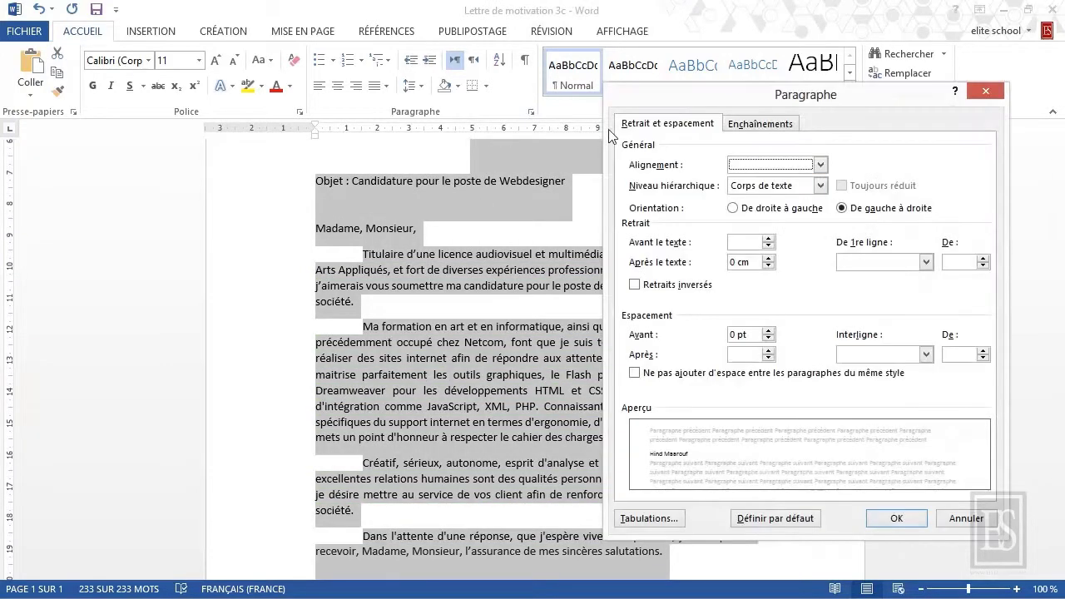
{"action": "left_click", "coordinate": [922, 355]}
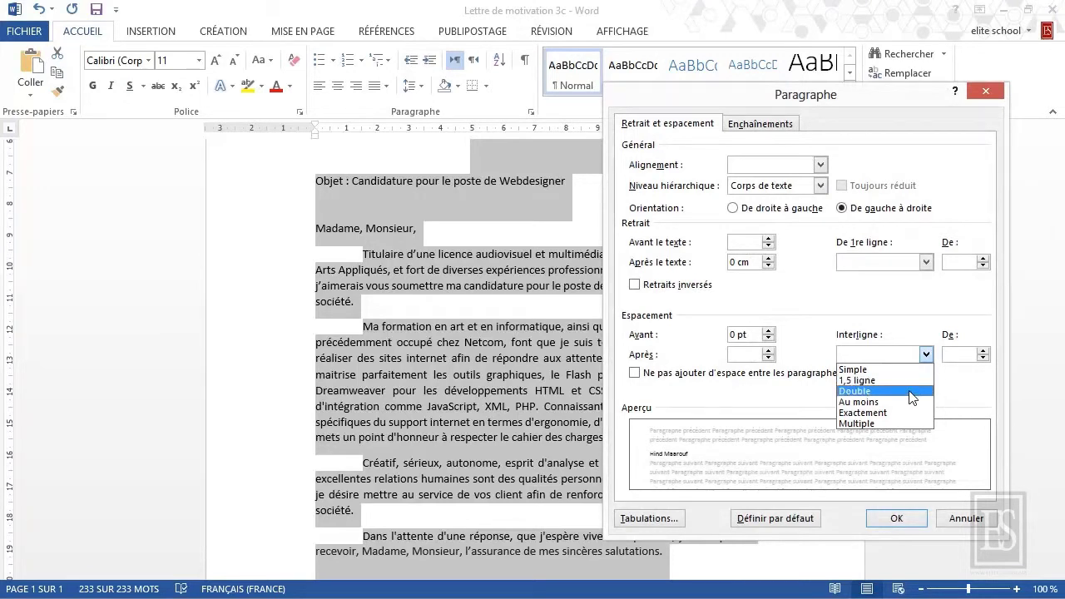
{"action": "left_click", "coordinate": [954, 355]}
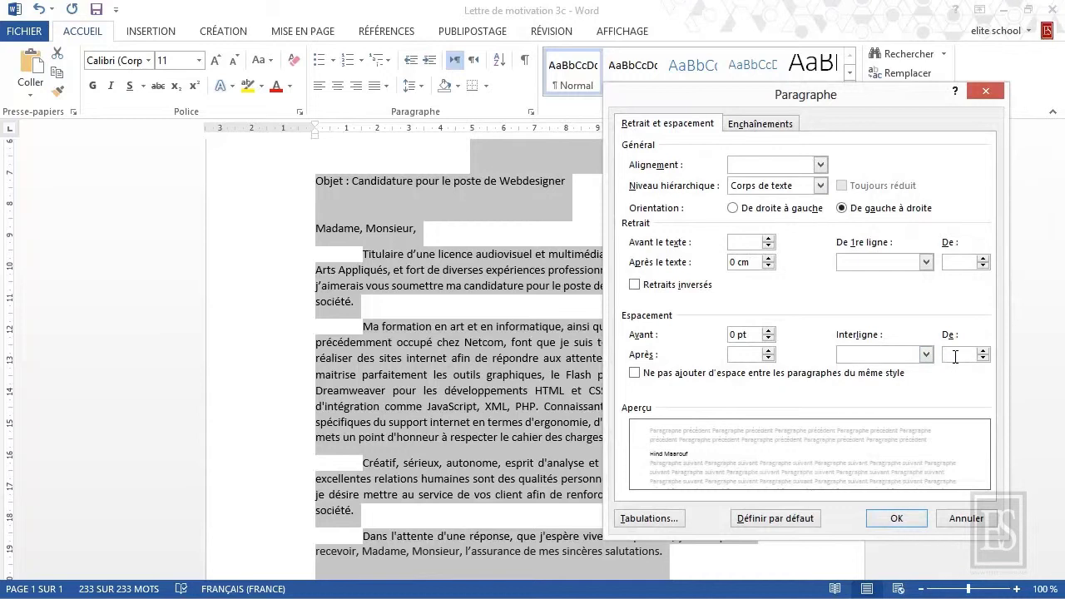
{"action": "left_click", "coordinate": [960, 518]}
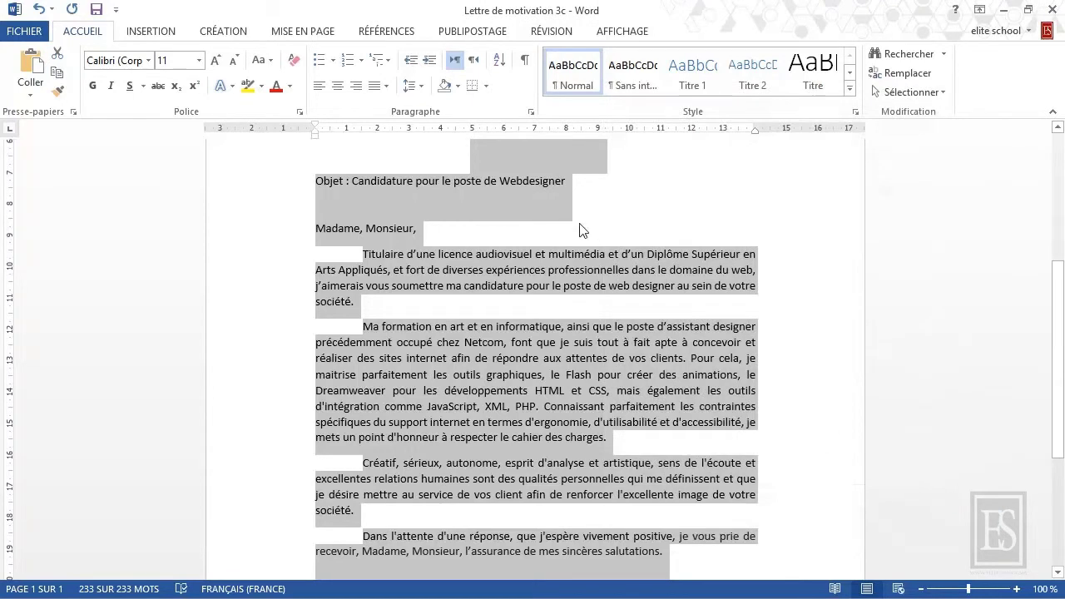
Apply 1,15 line spacing to the whole selected letter, then deselect and review it
{"action": "left_click", "coordinate": [422, 87]}
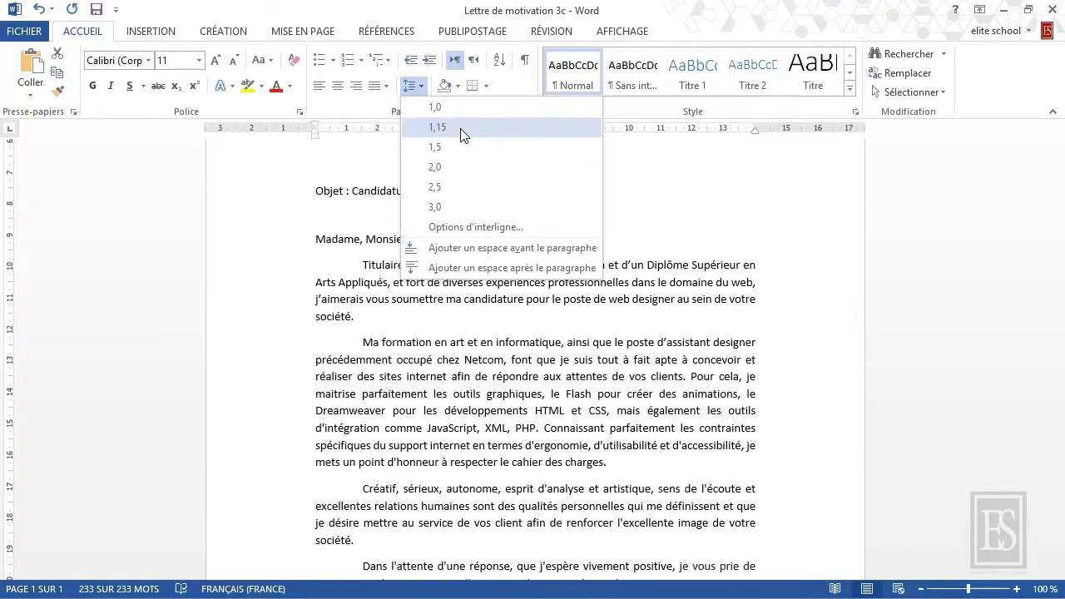
{"action": "left_click", "coordinate": [464, 135]}
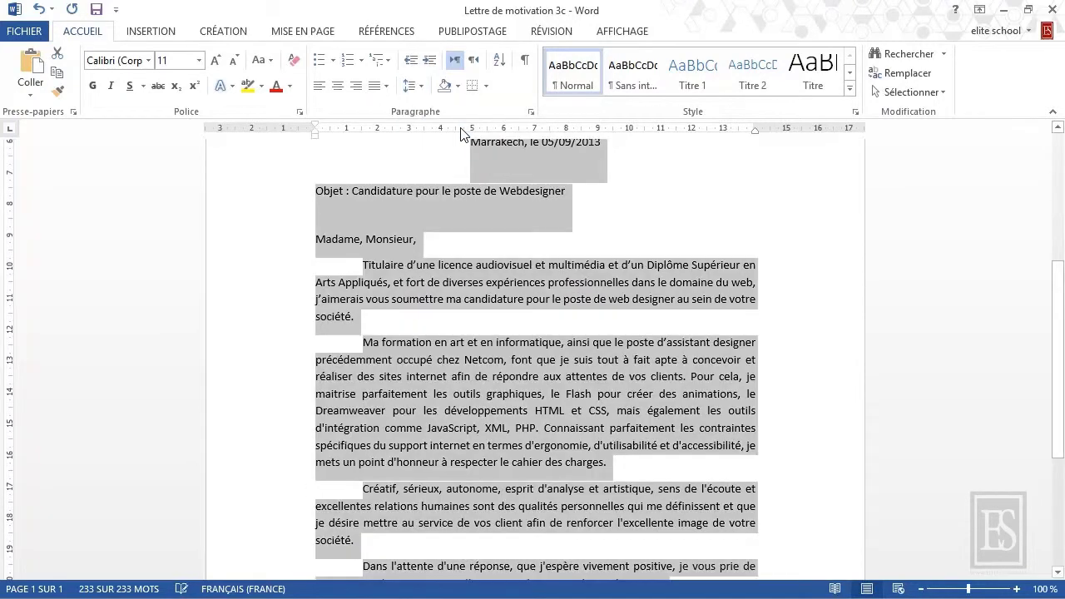
{"action": "left_click", "coordinate": [555, 201]}
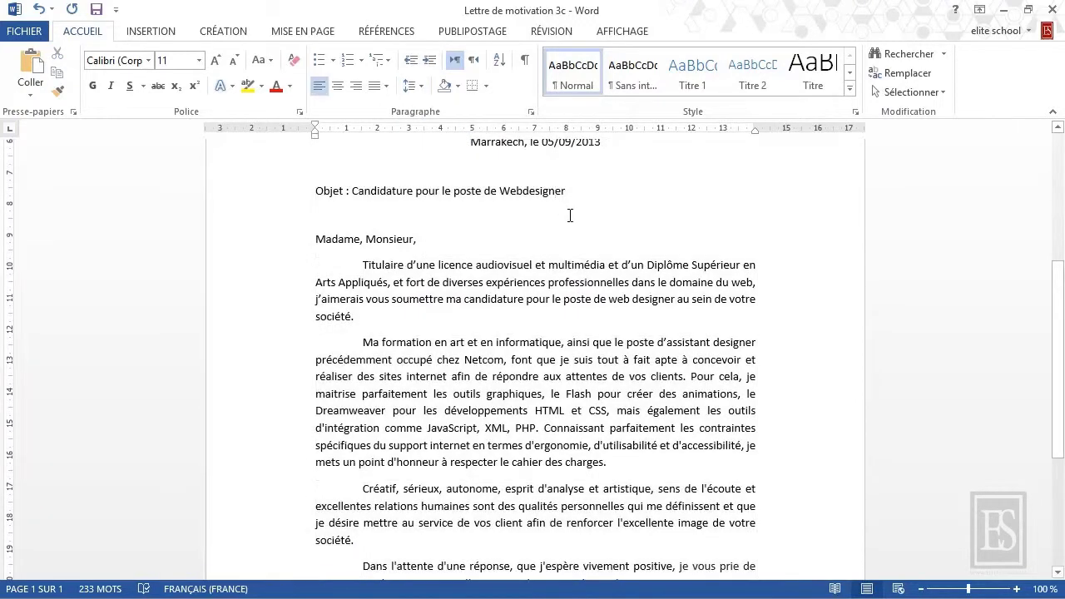
{"action": "scroll", "coordinate": [570, 215], "scroll_direction": "down", "scroll_amount": 2}
{"action": "scroll", "coordinate": [570, 215], "scroll_direction": "down", "scroll_amount": 3}
{"action": "scroll", "coordinate": [570, 215], "scroll_direction": "up", "scroll_amount": 3}
{"action": "scroll", "coordinate": [570, 216], "scroll_direction": "up", "scroll_amount": 6}
{"action": "scroll", "coordinate": [571, 216], "scroll_direction": "up", "scroll_amount": 2}
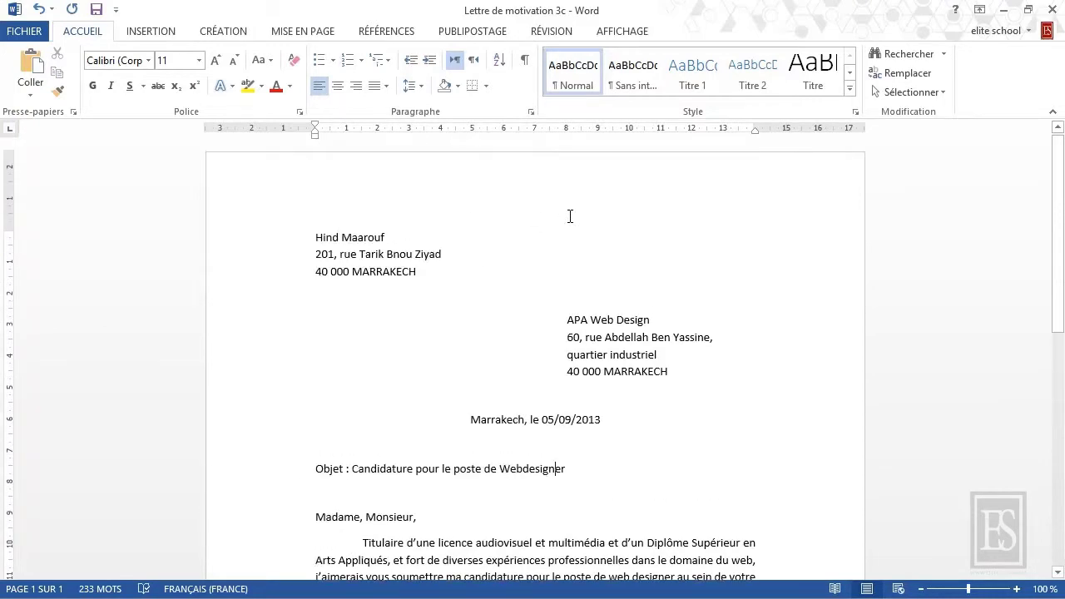